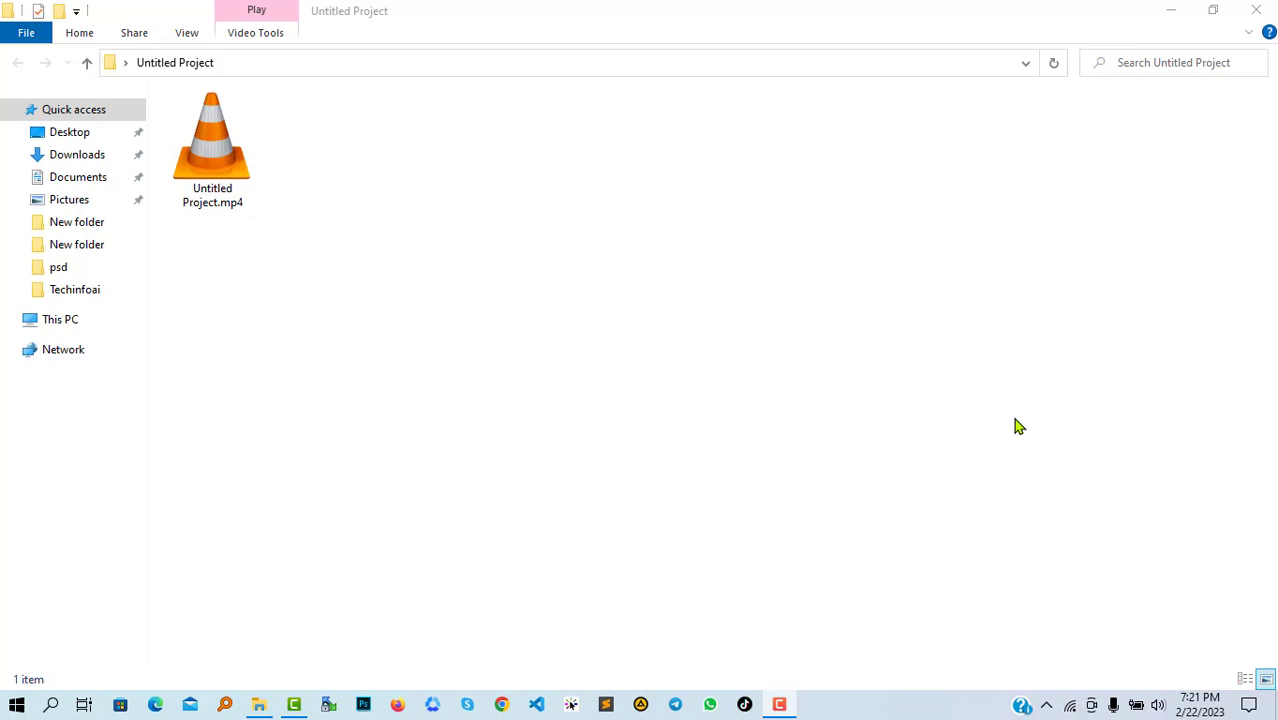
right_click(779, 214)
left_click(690, 283)
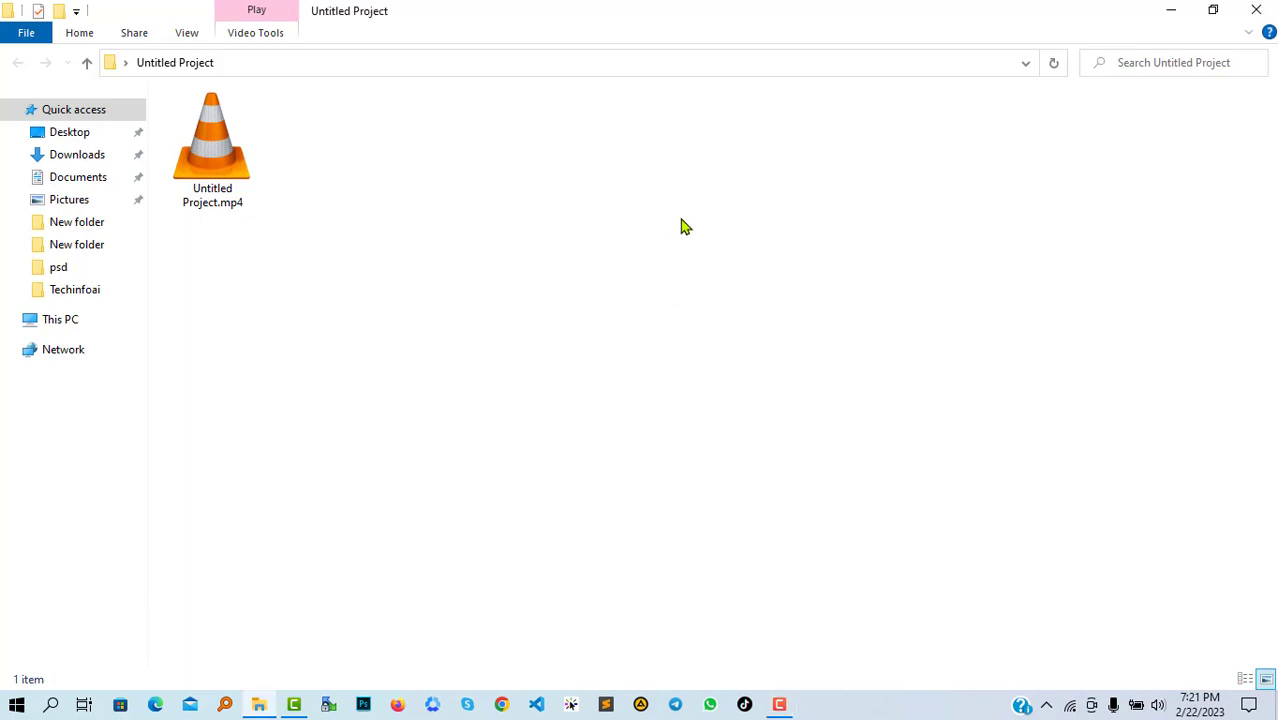
right_click(684, 222)
left_click(580, 298)
right_click(602, 175)
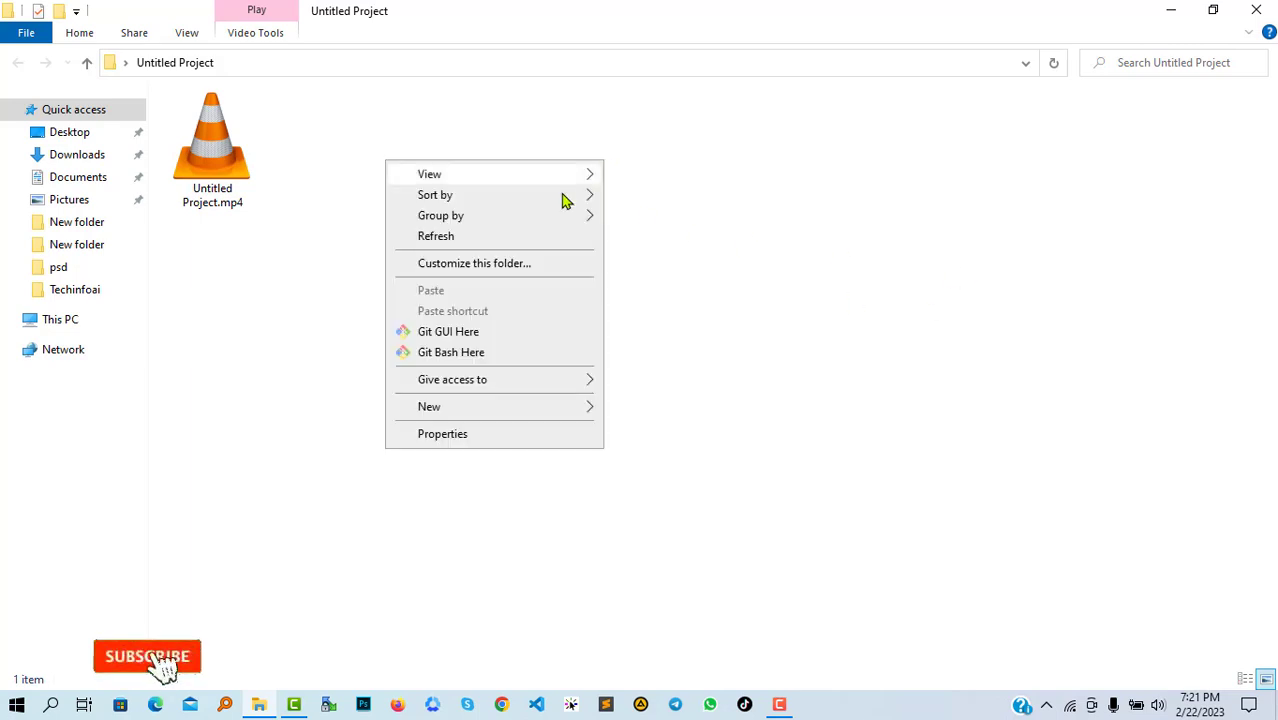
left_click(477, 240)
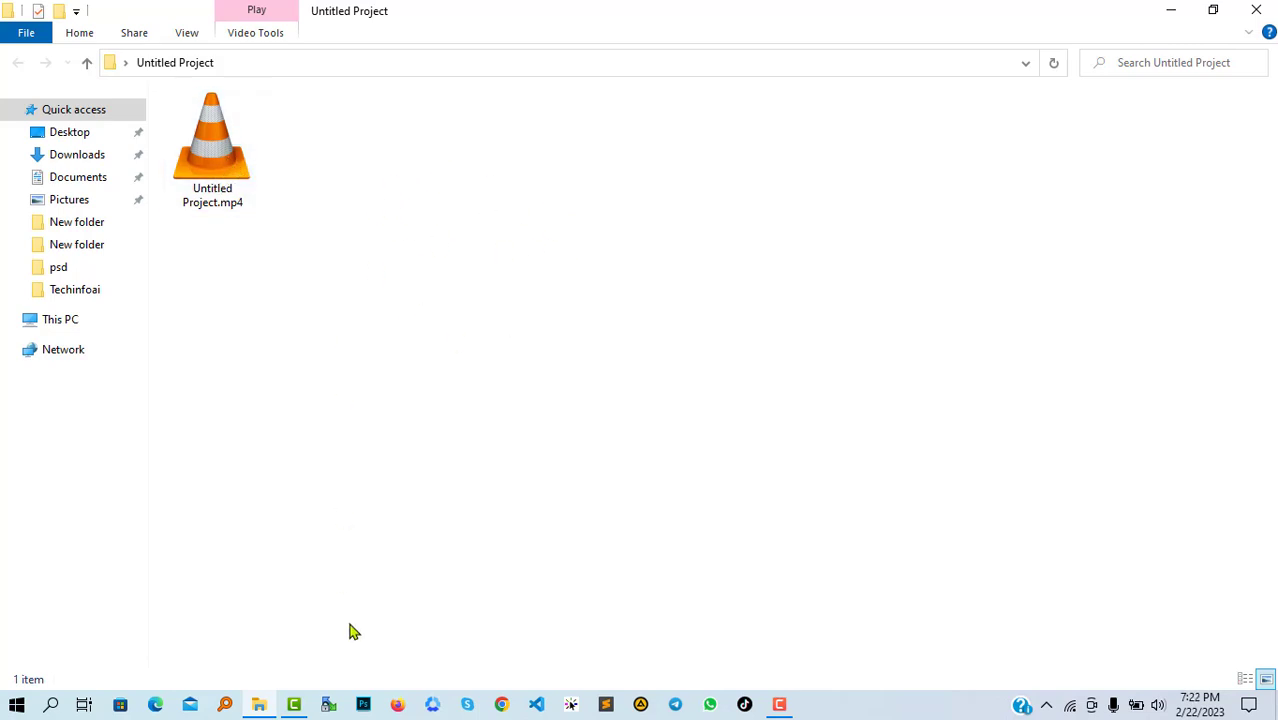
Switch to Camtasia and place the Rec 02-22-23 2 recording from the Media Bin at the start of Tracks 1 and 2.
left_click(296, 705)
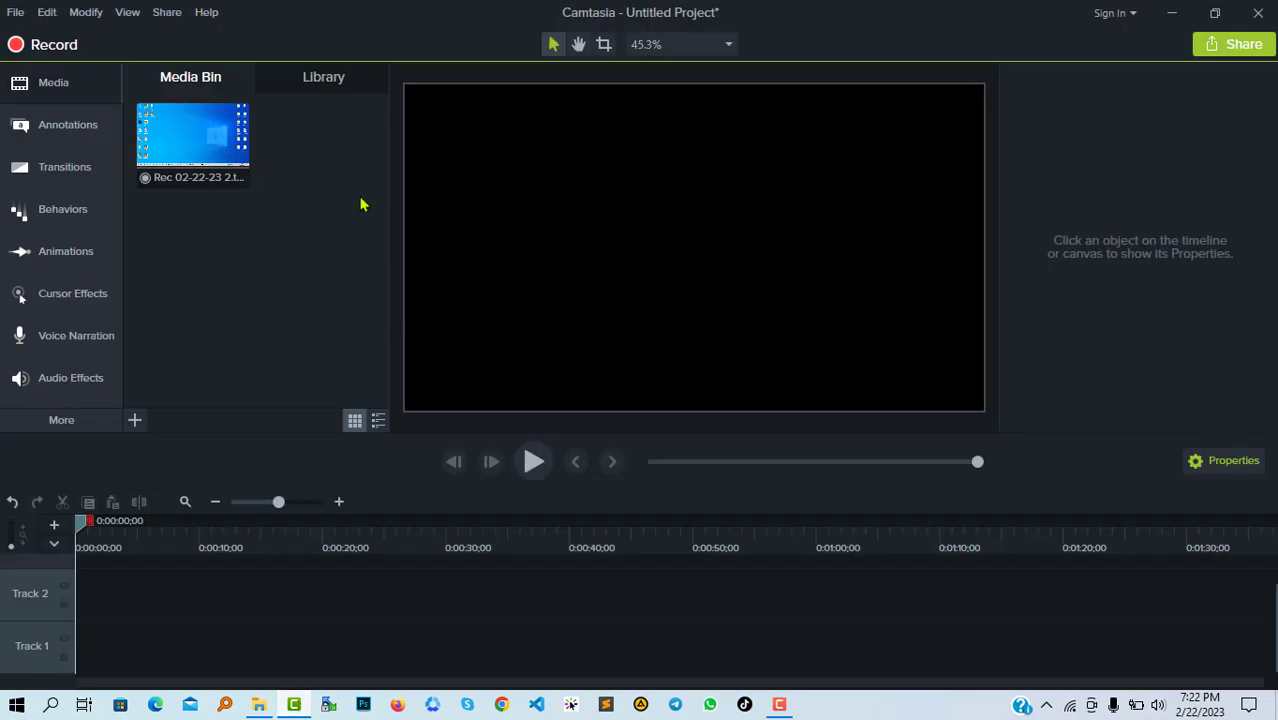
left_click_drag(208, 148, 148, 642)
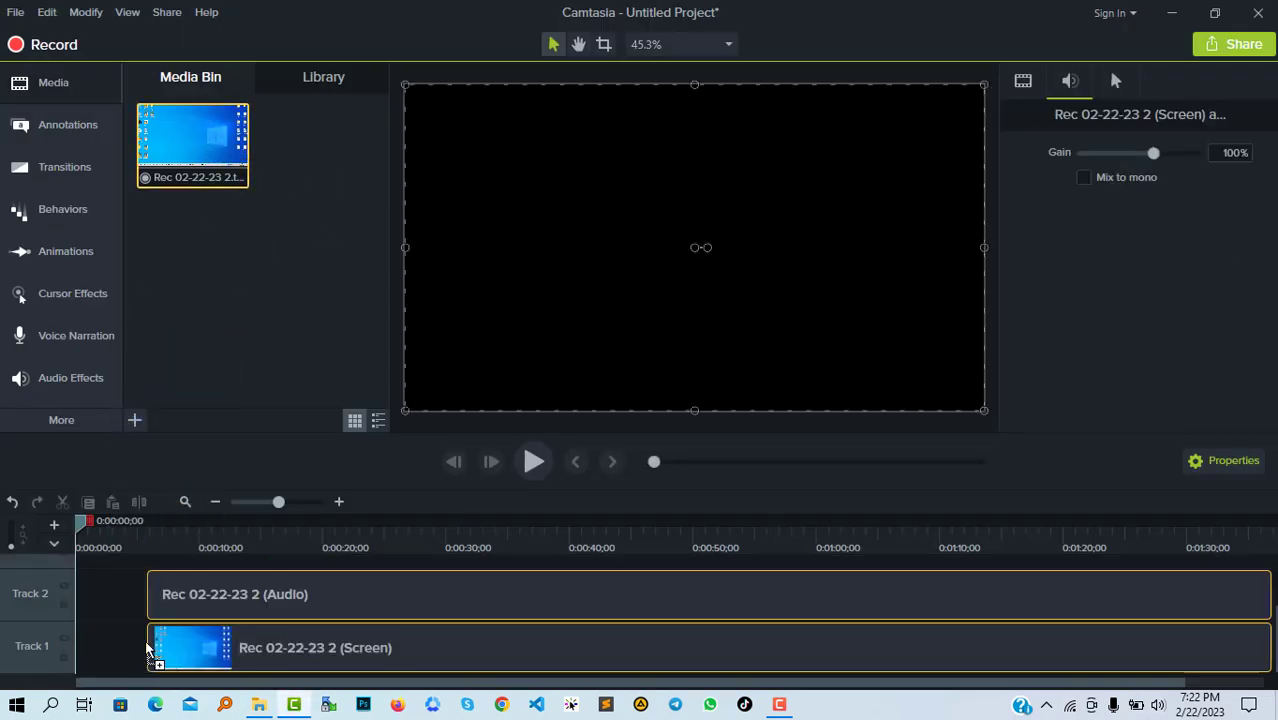
left_click_drag(68, 661, 55, 657)
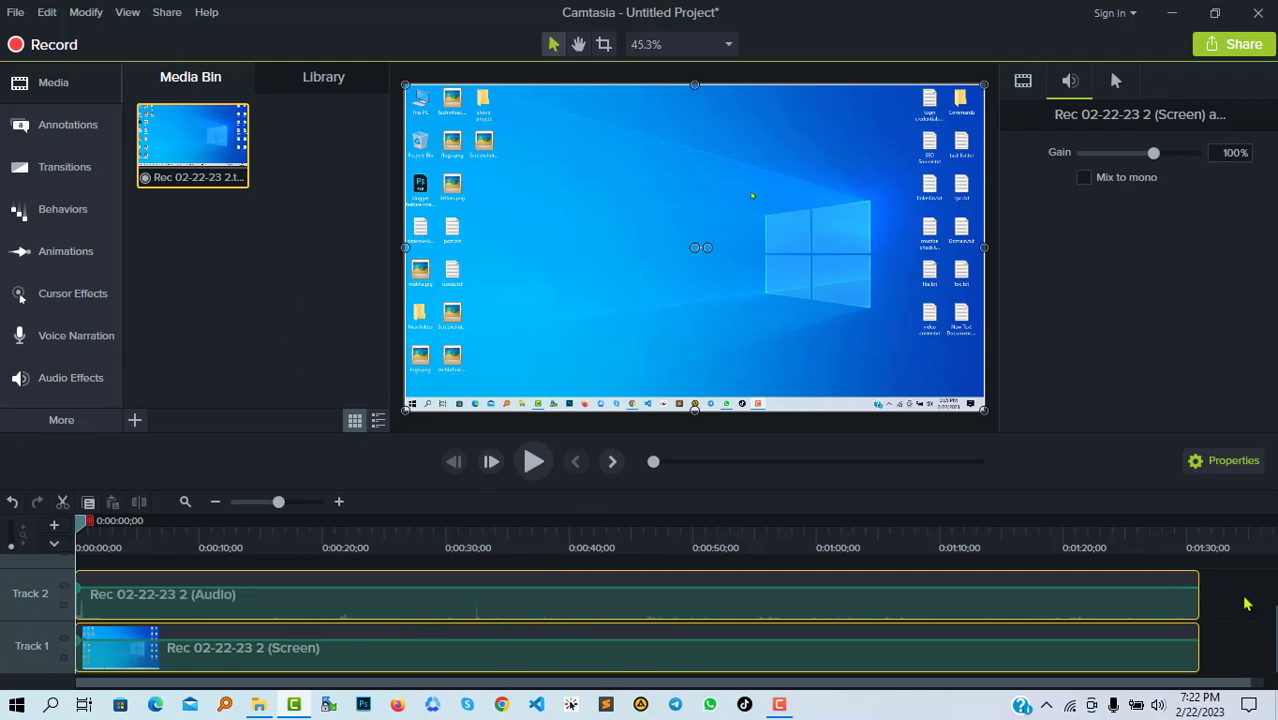
Set the recording's audio gain to 0% and play back its first seconds to check the sound.
scroll(1064, 597, "up", 1)
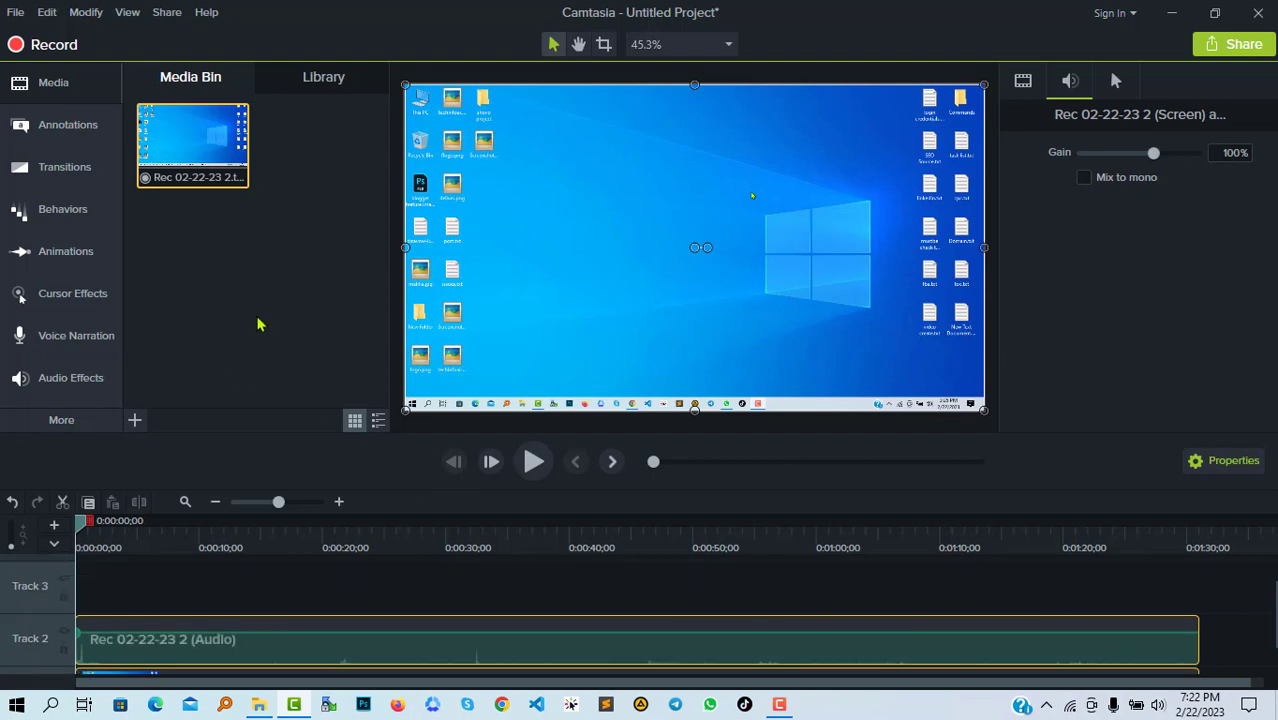
left_click(1137, 153)
left_click(1081, 155)
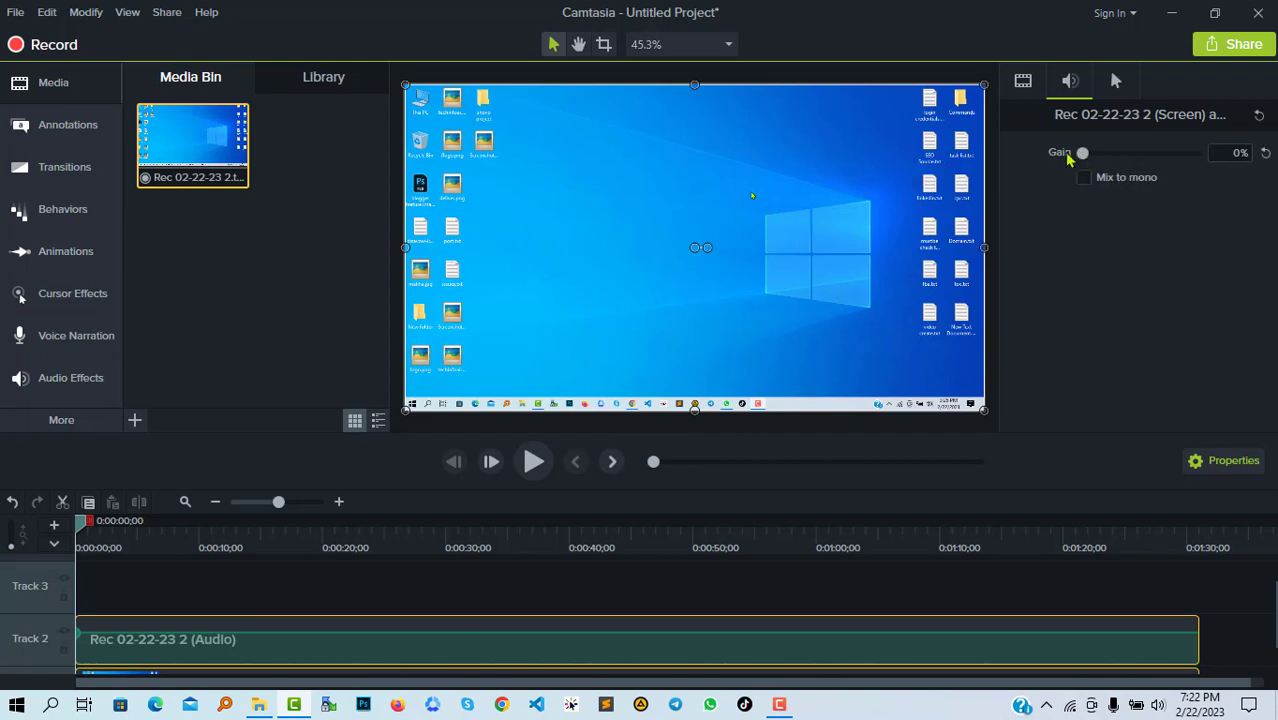
left_click(534, 468)
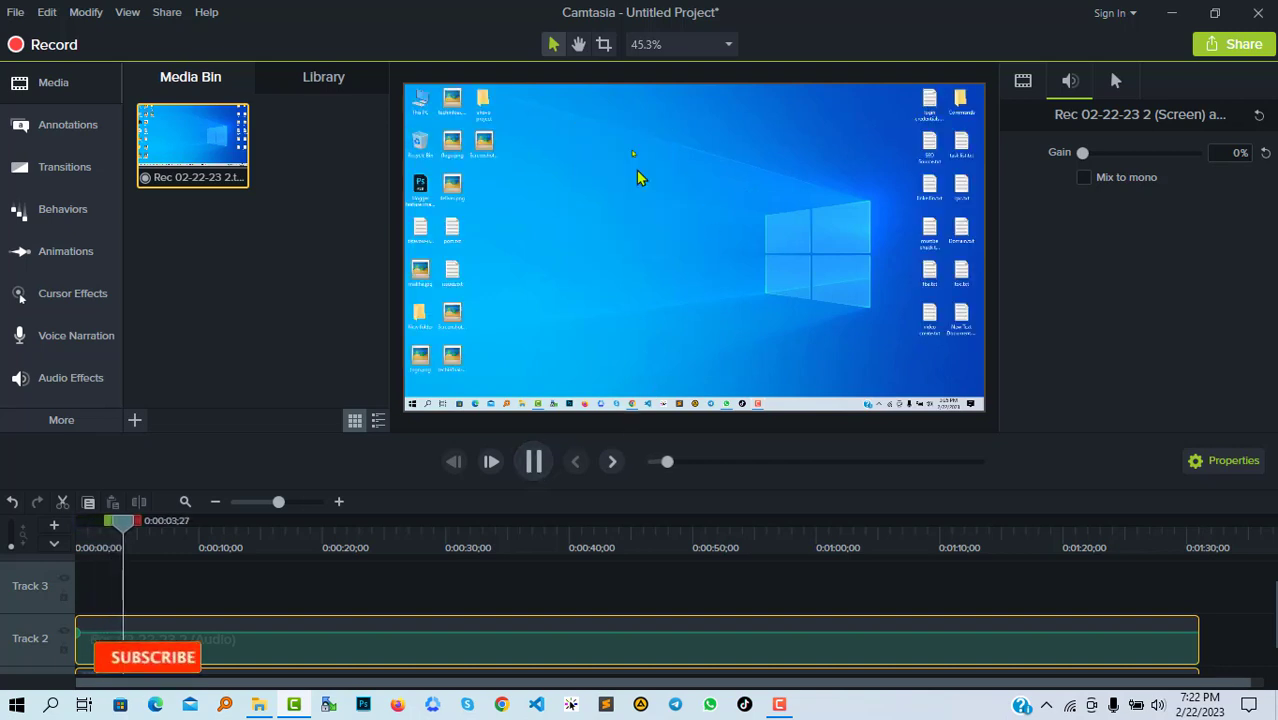
left_click(535, 462)
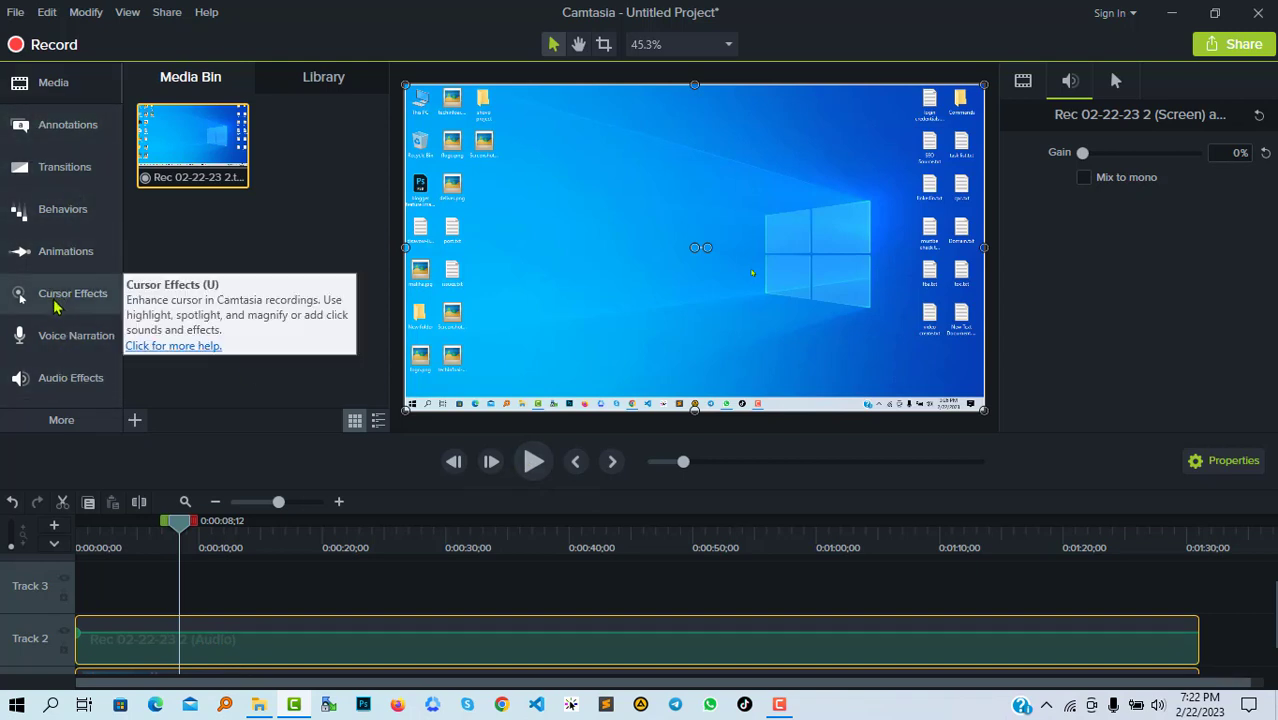
Apply the Left Click Sound cursor effect to the screen recording clip on Track 1.
left_click(55, 303)
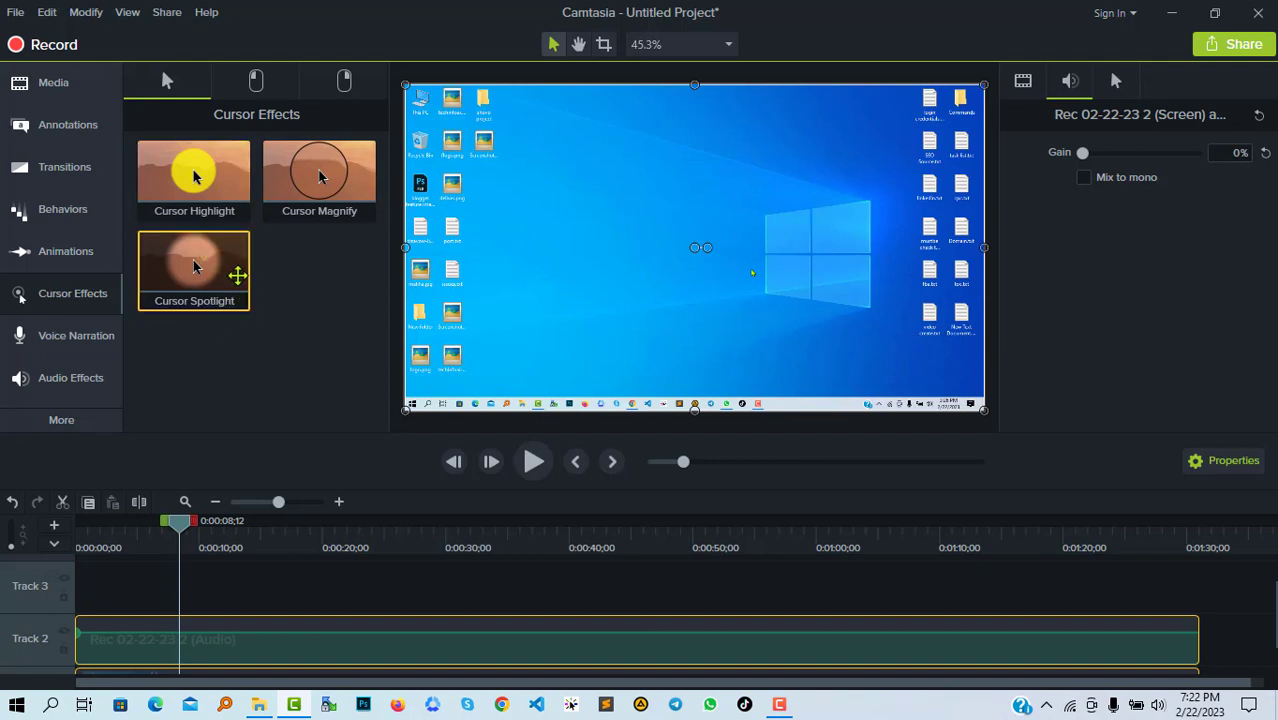
left_click(268, 84)
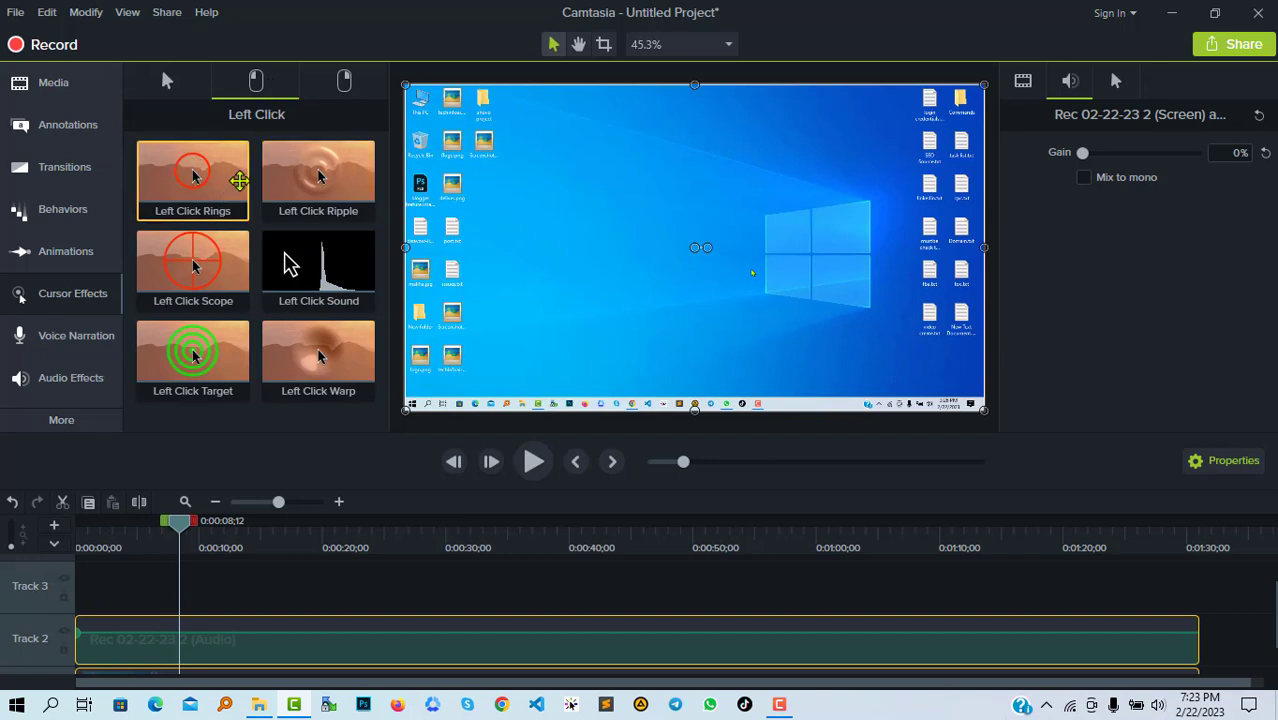
left_click(344, 92)
left_click(268, 95)
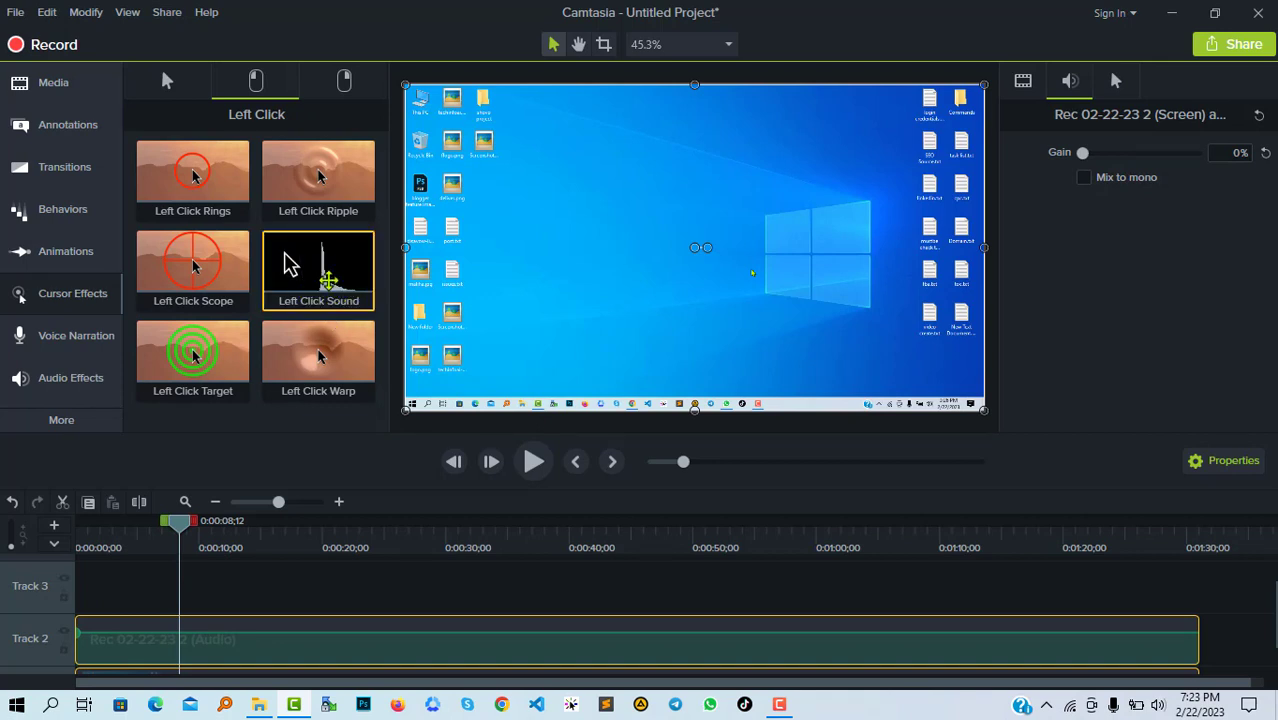
scroll(326, 589, "down", 1)
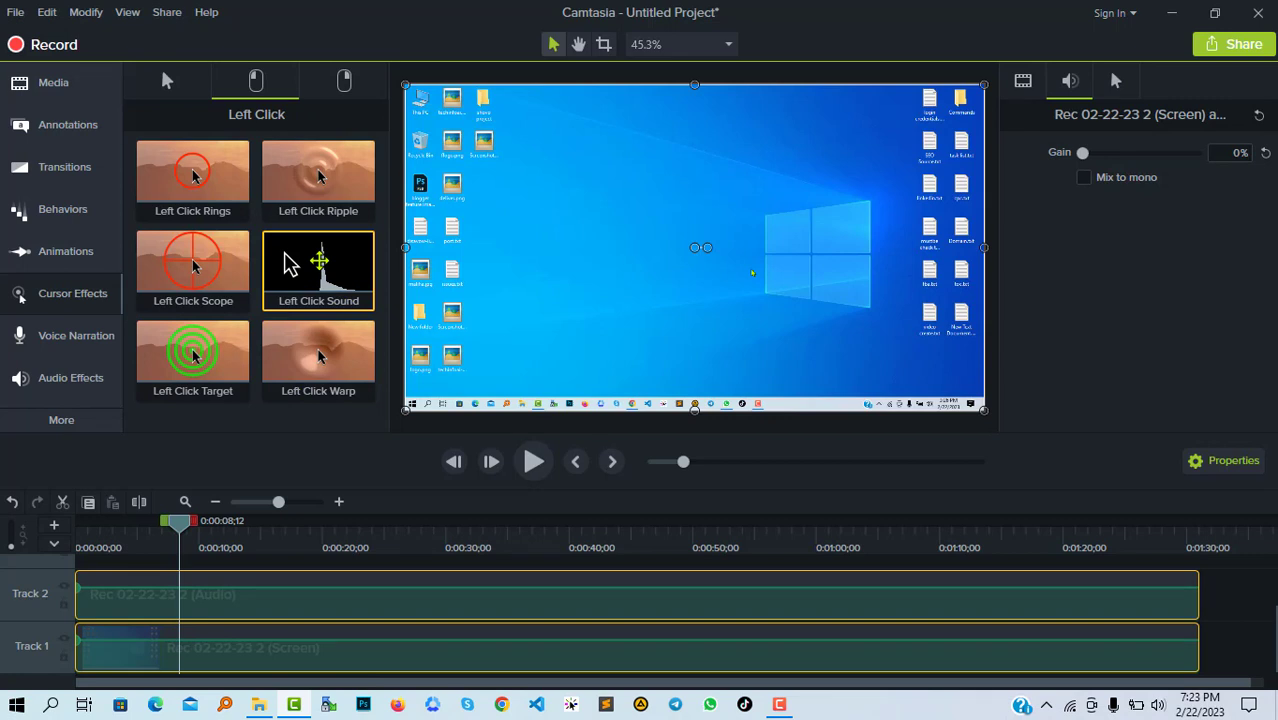
left_click_drag(316, 266, 207, 652)
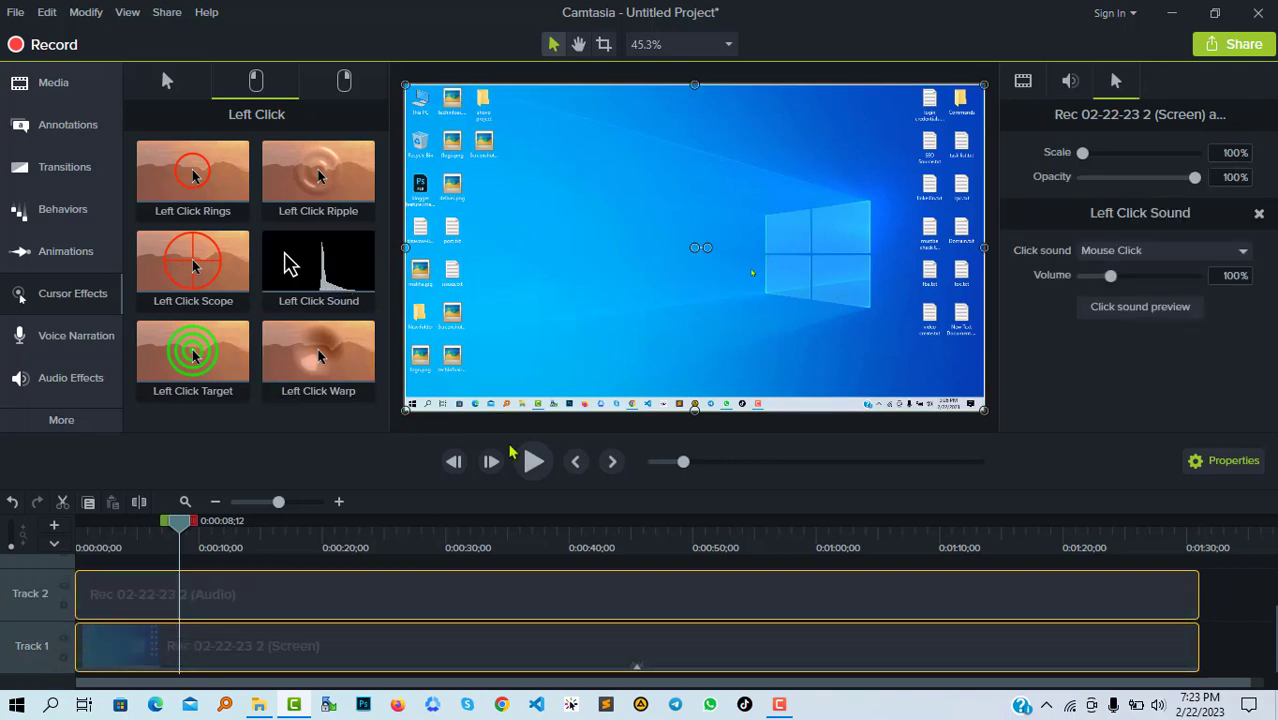
Apply the Right Click Sound cursor effect to the screen recording clip on Track 1.
left_click(339, 87)
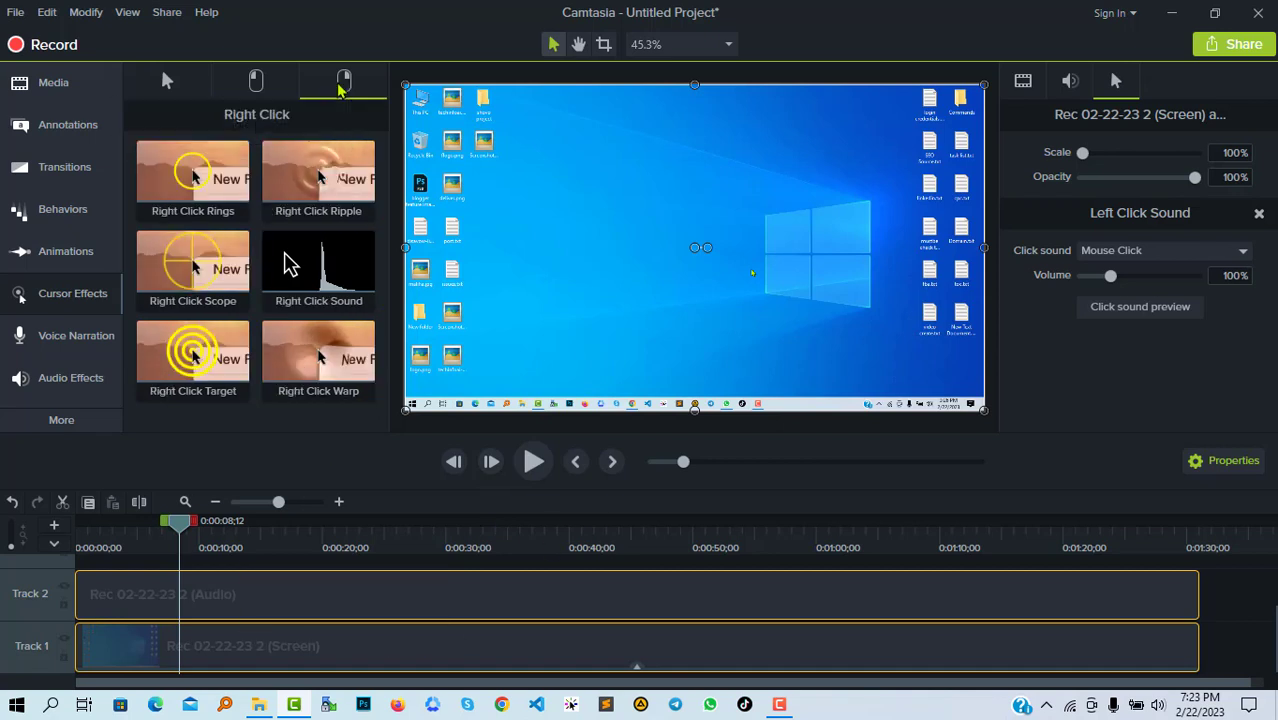
left_click(334, 288)
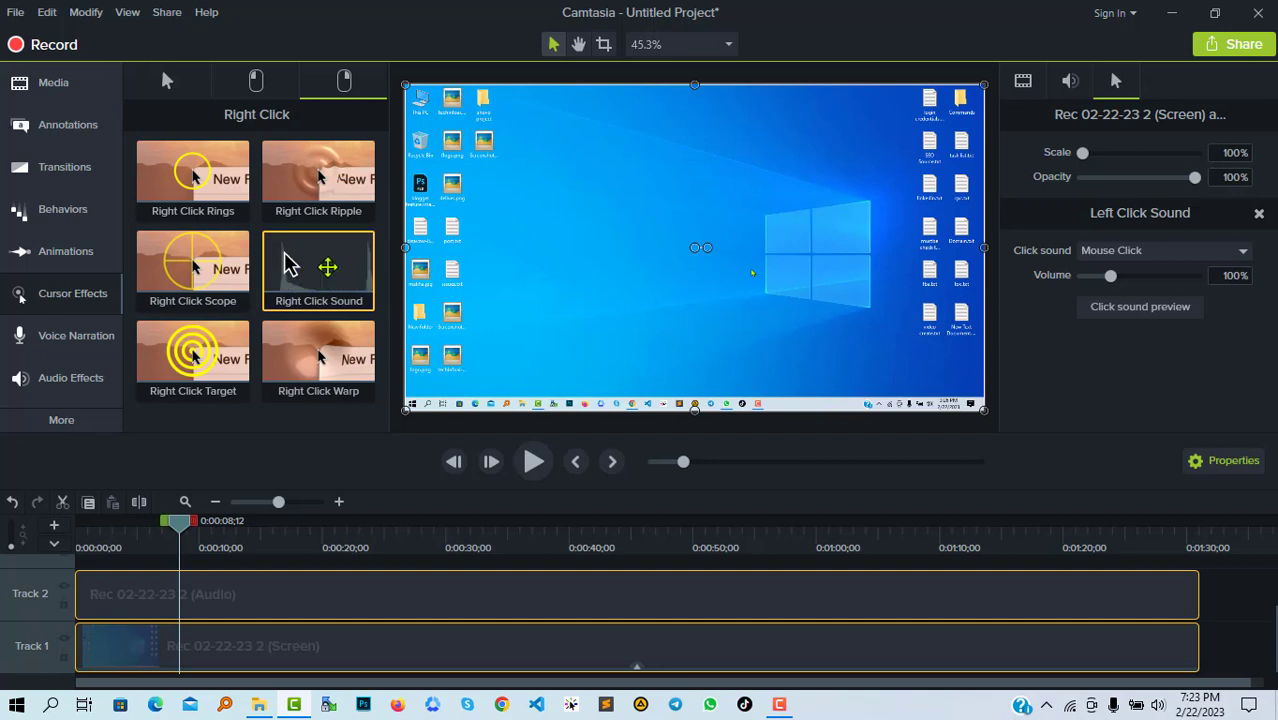
left_click_drag(327, 267, 355, 645)
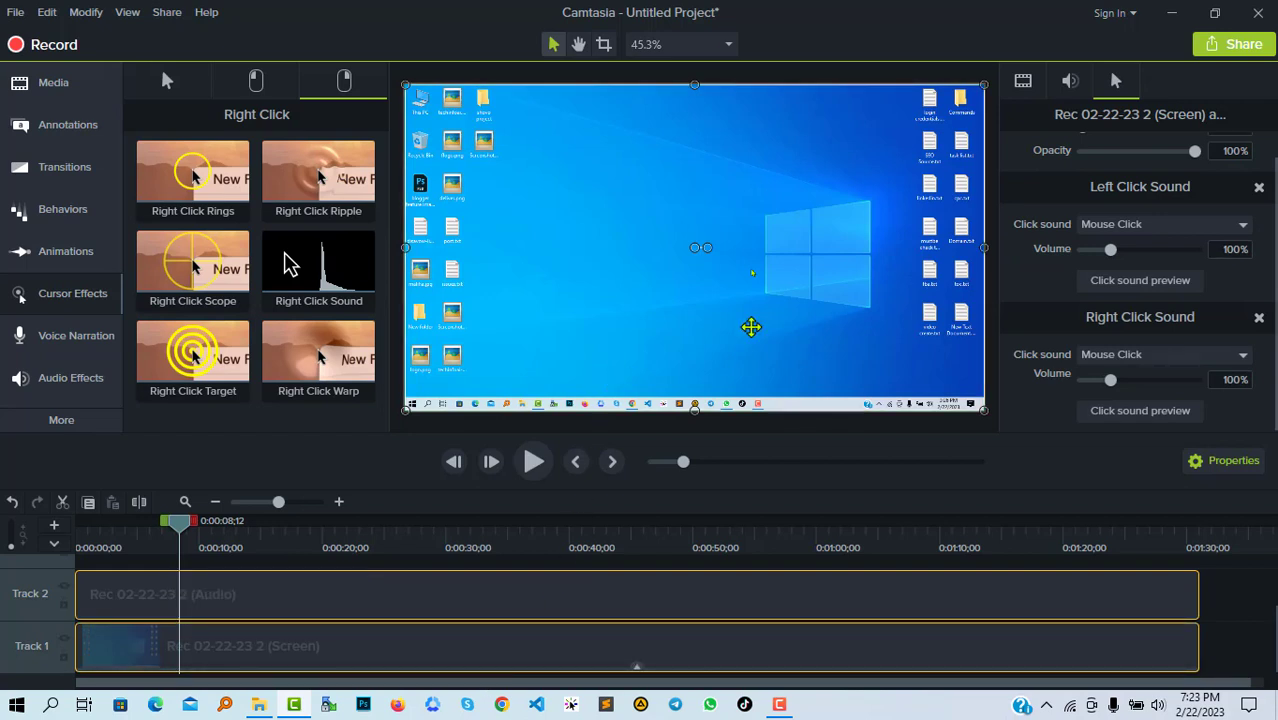
Set the recording's audio gain to 42%.
left_click(1072, 82)
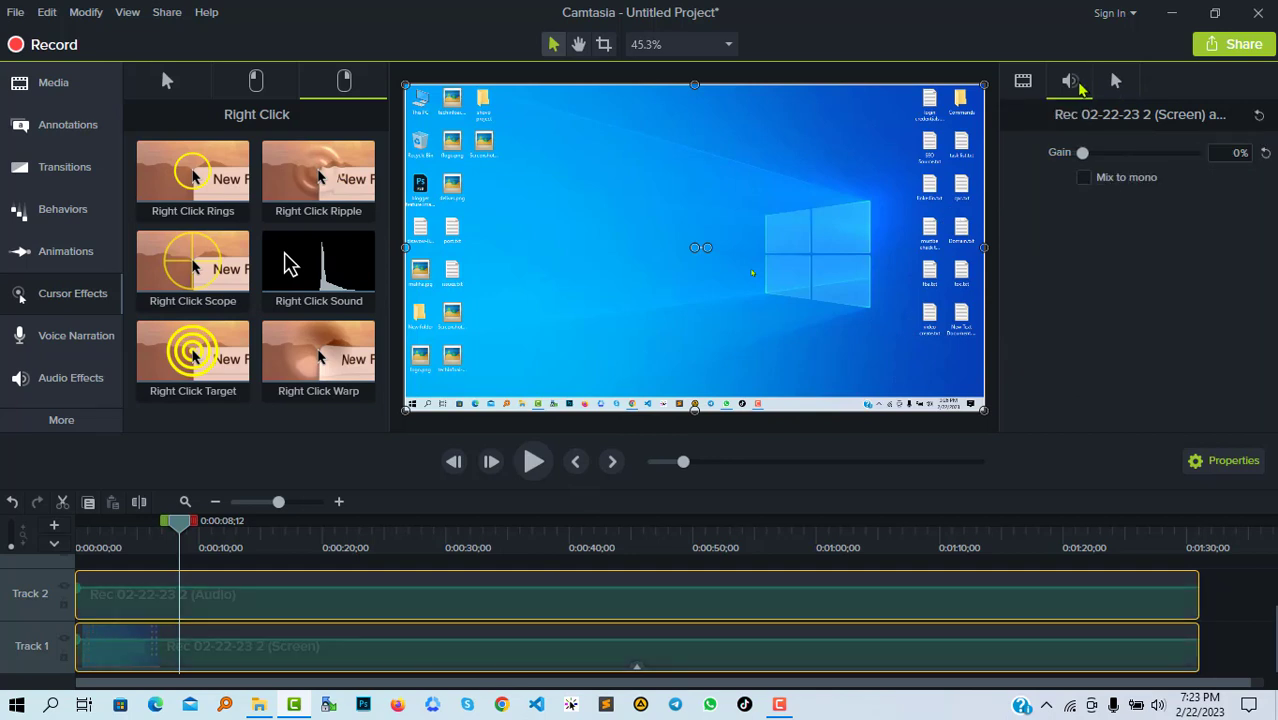
left_click(1116, 153)
left_click(1128, 153)
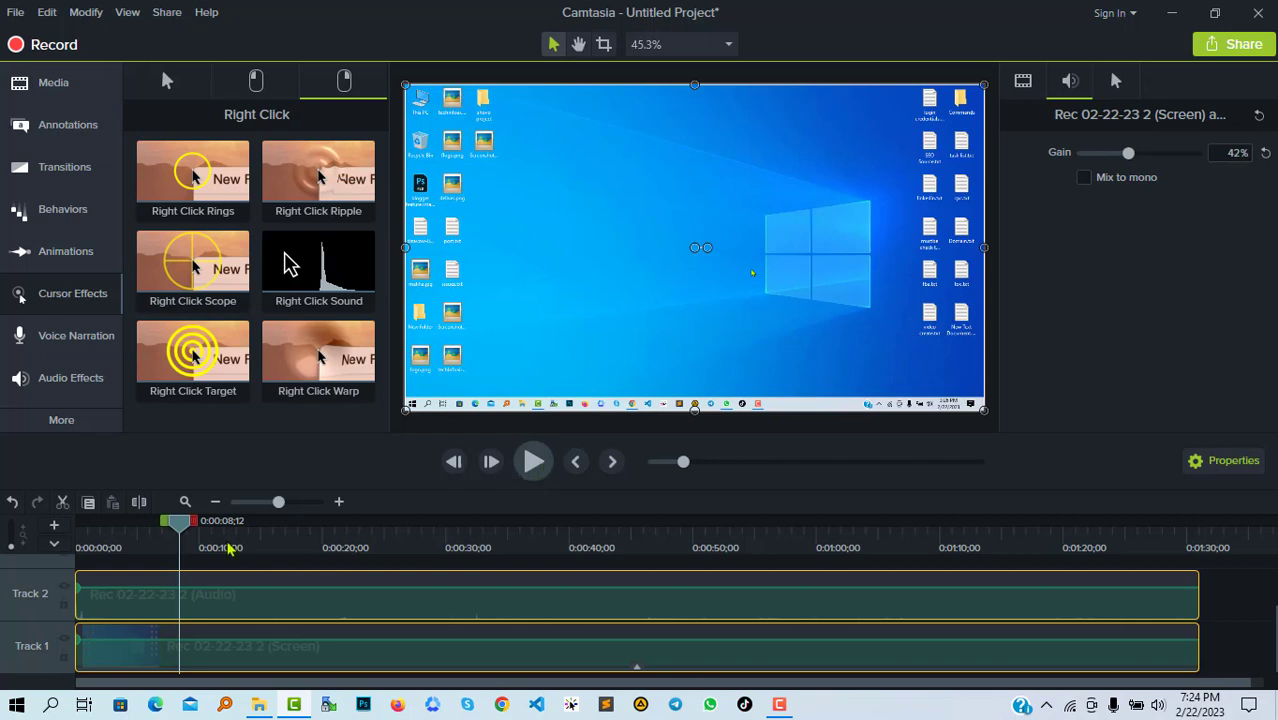
Play back the recording from about 2 seconds in to check the added mouse click sounds.
left_click_drag(178, 524, 100, 535)
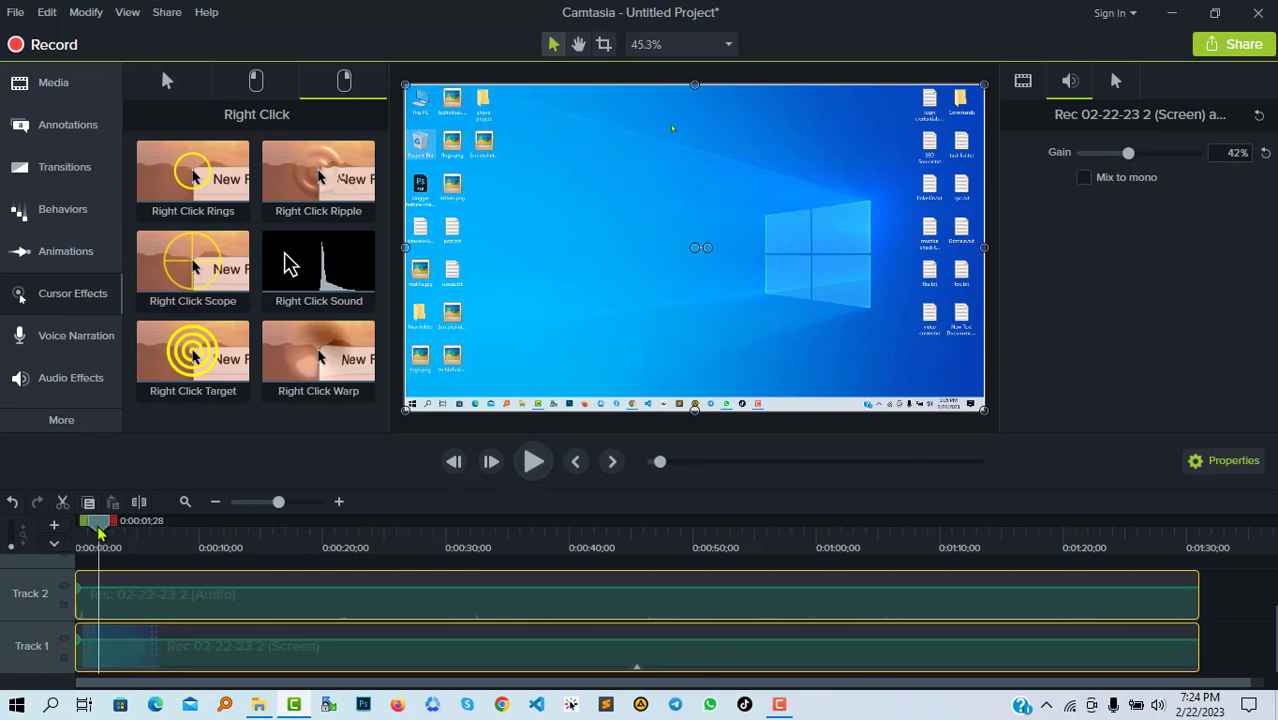
left_click(533, 462)
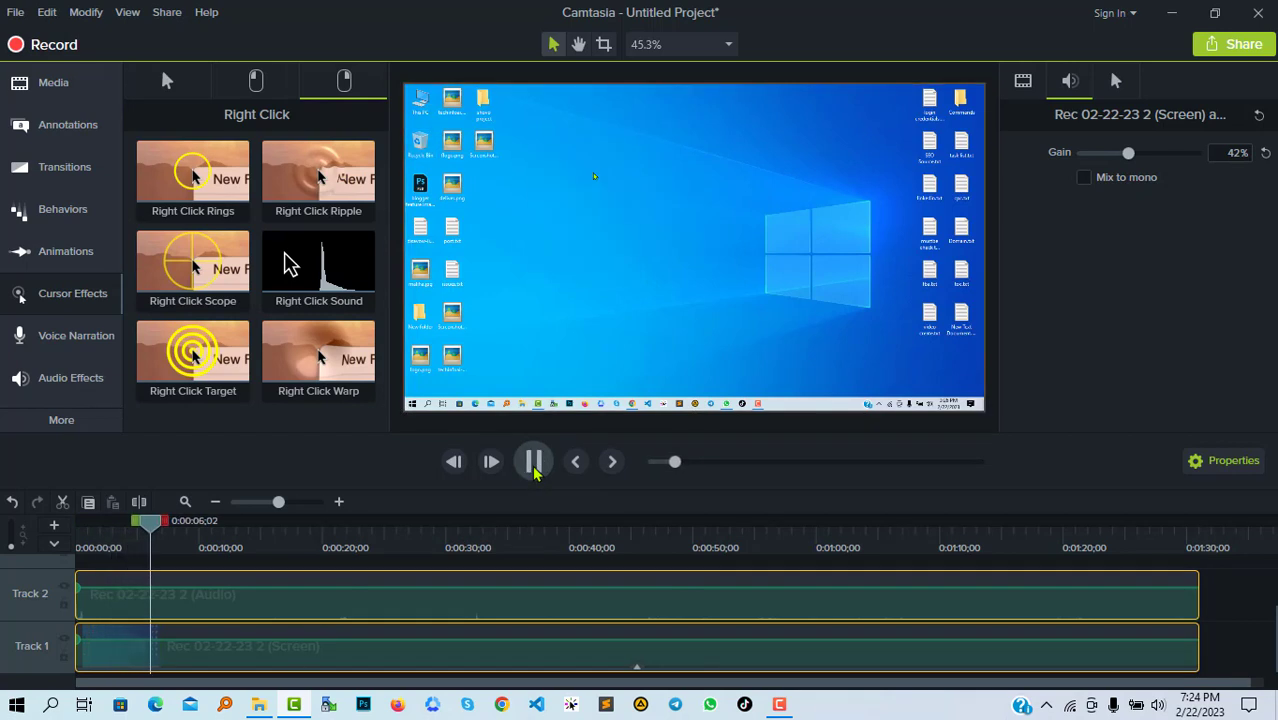
left_click(535, 468)
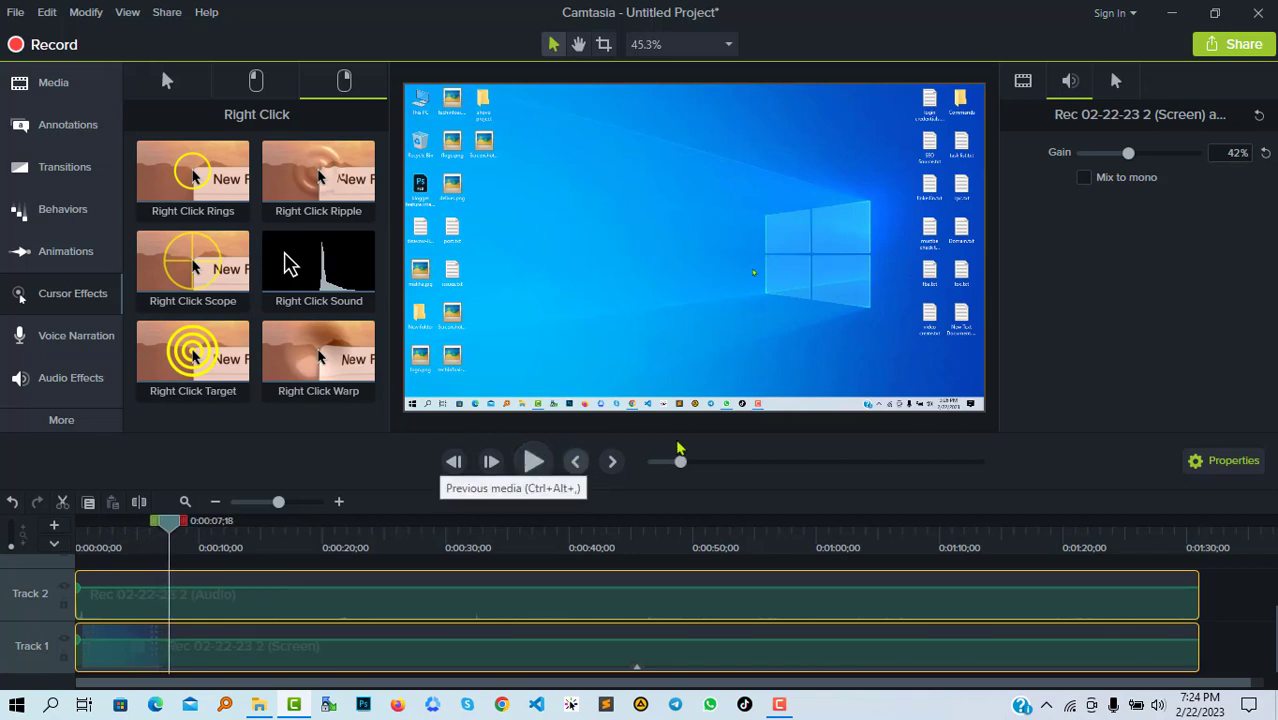
left_click(632, 400)
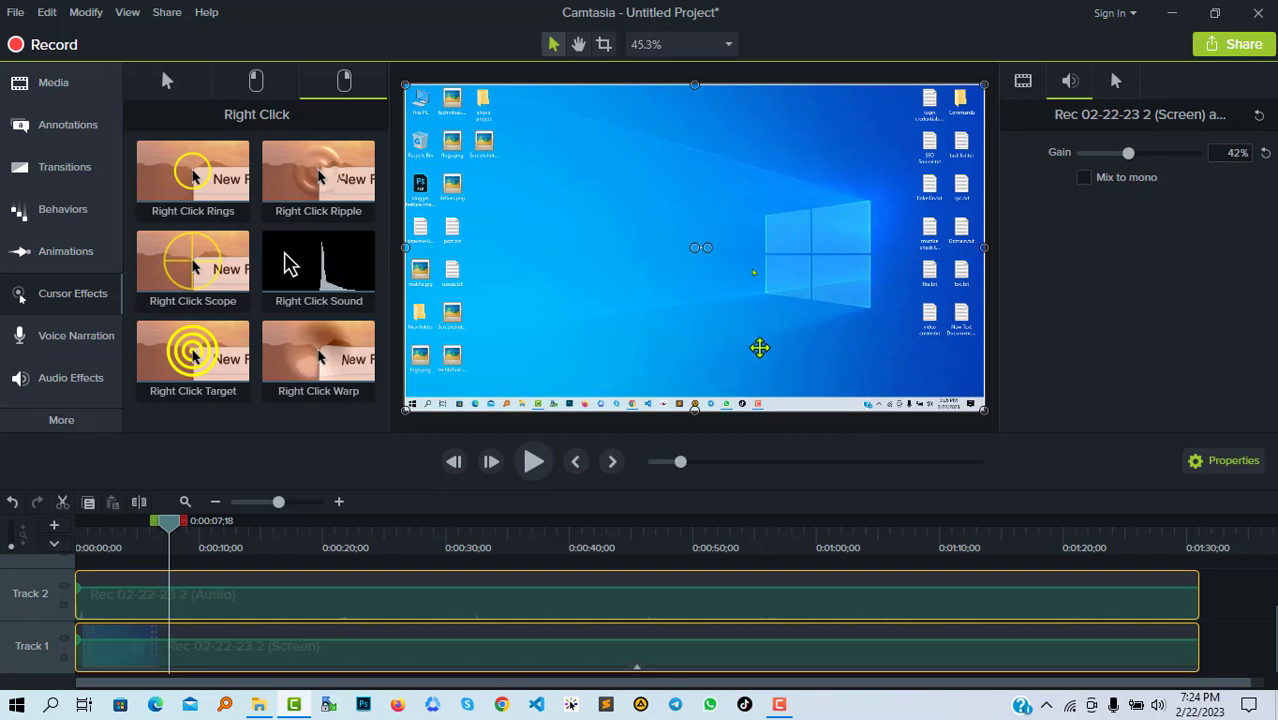
scroll(347, 574, "up", 2)
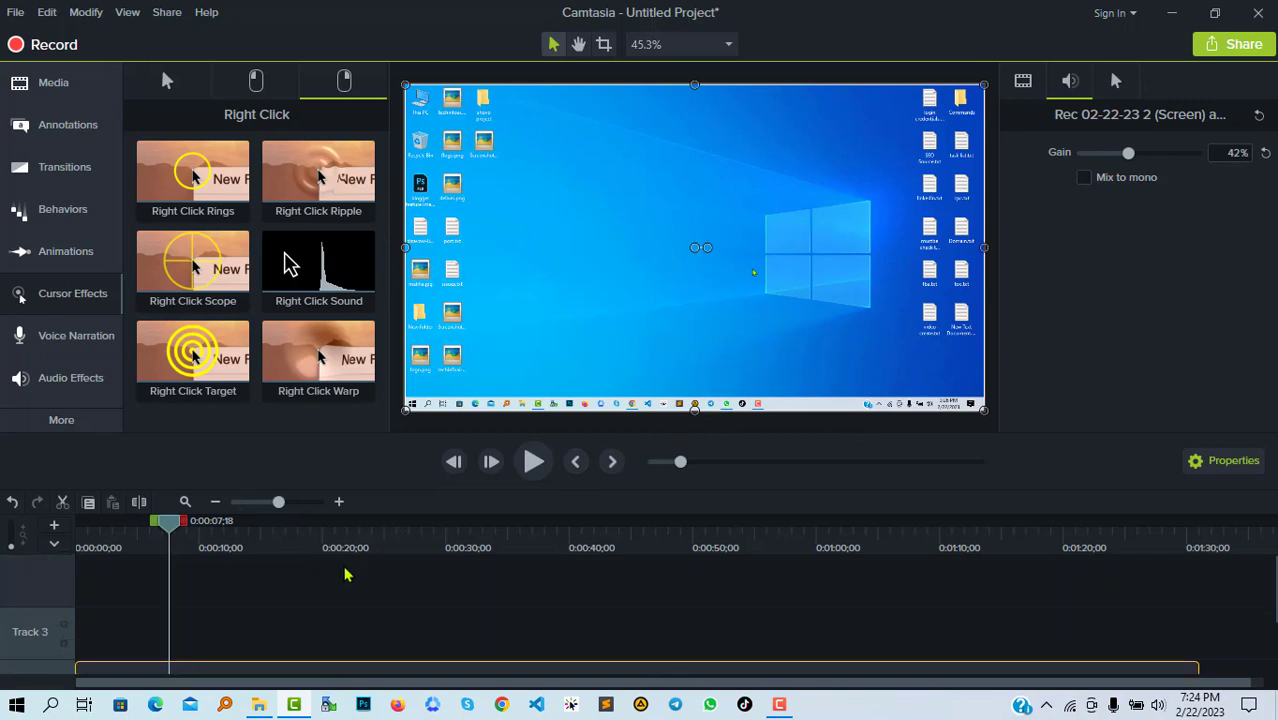
scroll(475, 590, "down", 2)
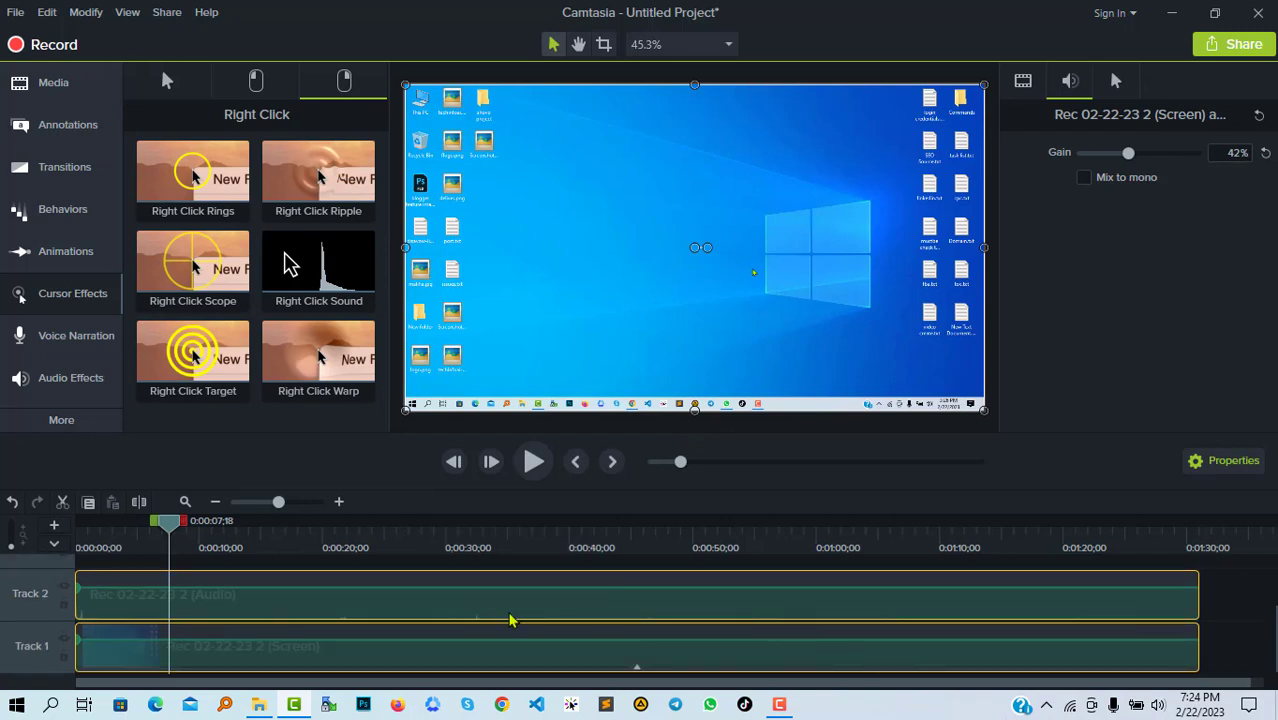
left_click(1172, 13)
right_click(718, 193)
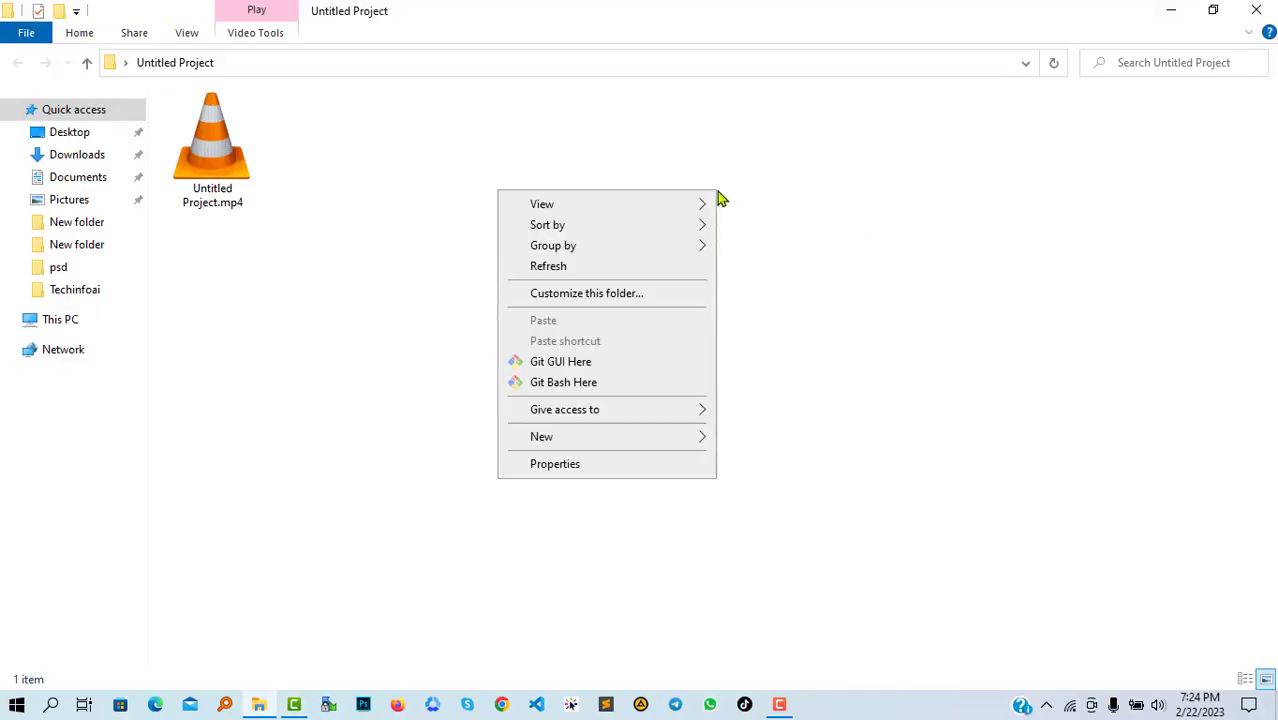
left_click(565, 266)
right_click(636, 212)
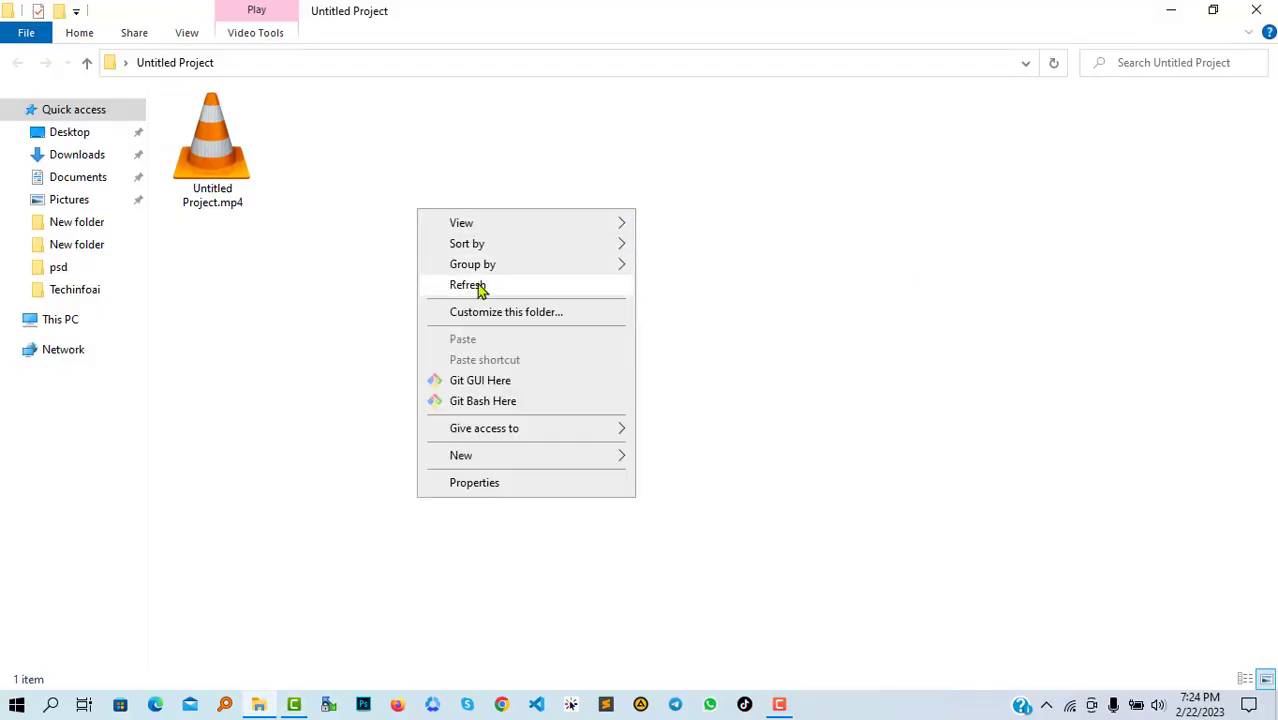
left_click(478, 288)
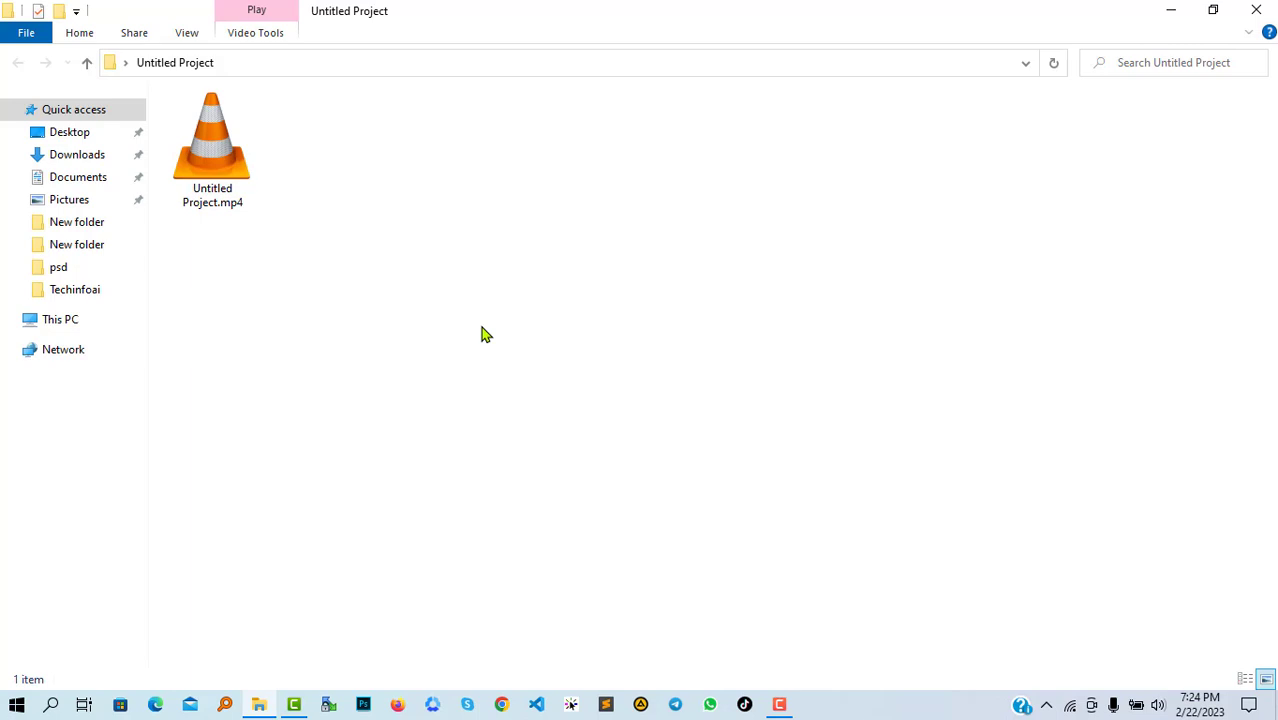